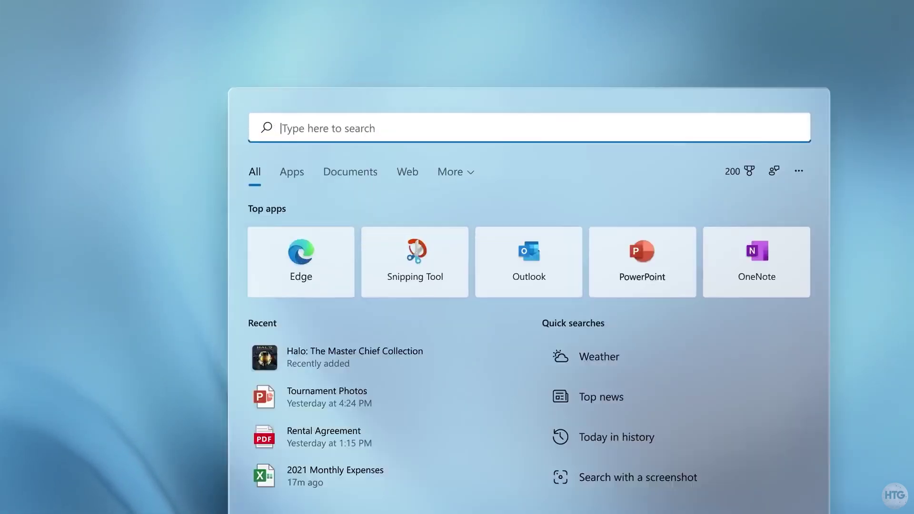
Step: Download the latest stable WhyNotWin11.exe release from GitHub and save it to the Desktop
text(settings)
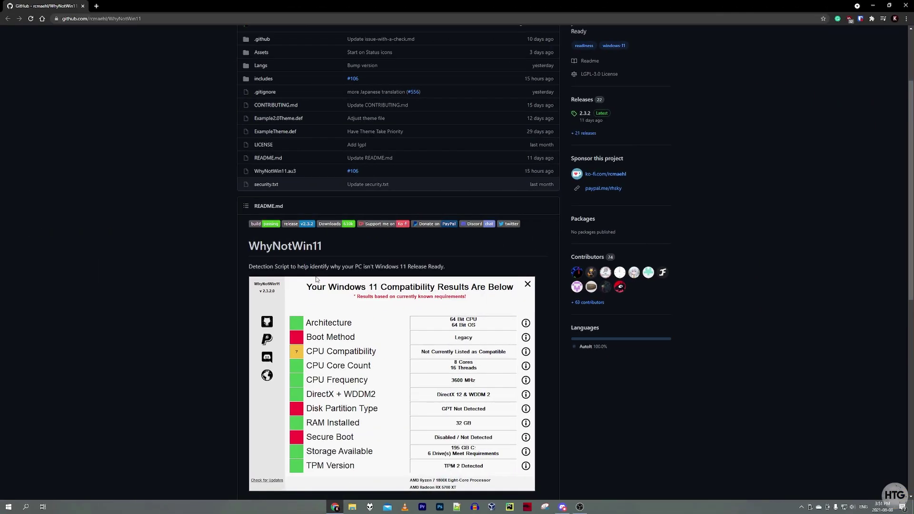
scroll(315, 282, down, 1)
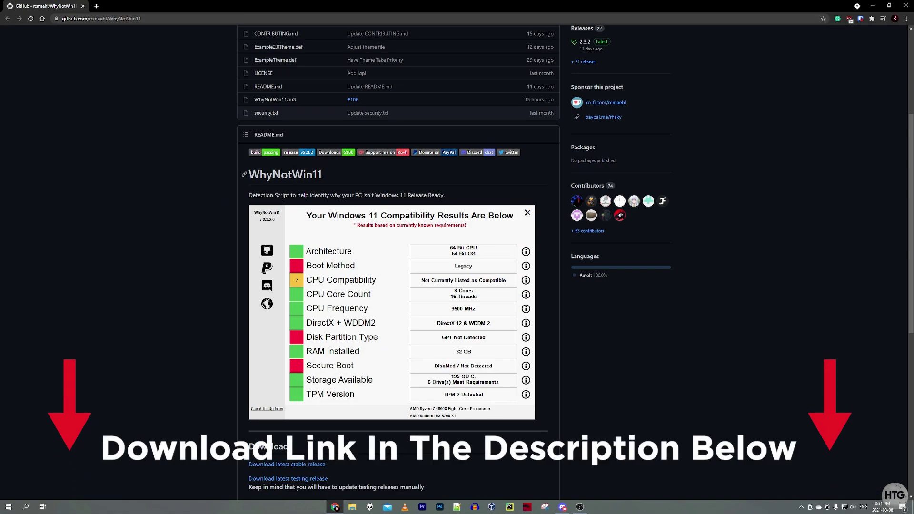
scroll(286, 246, down, 1)
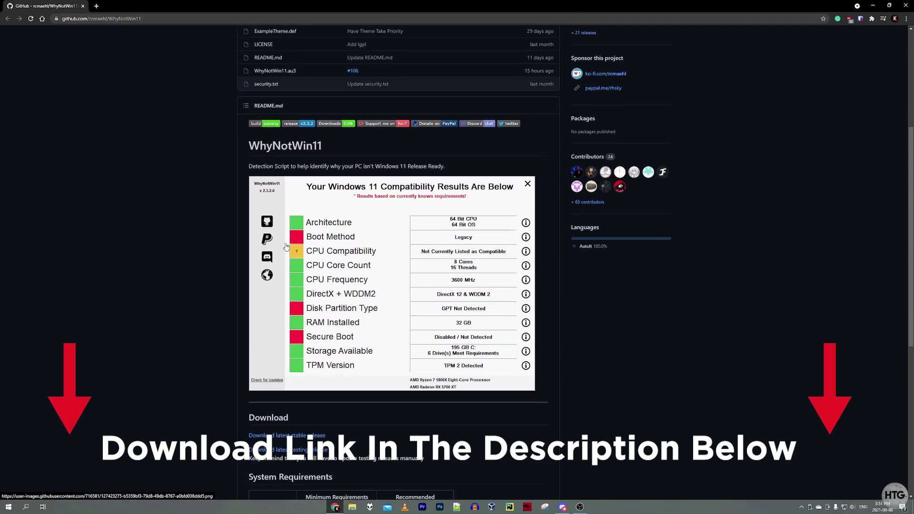
scroll(287, 246, up, 2)
scroll(286, 246, down, 5)
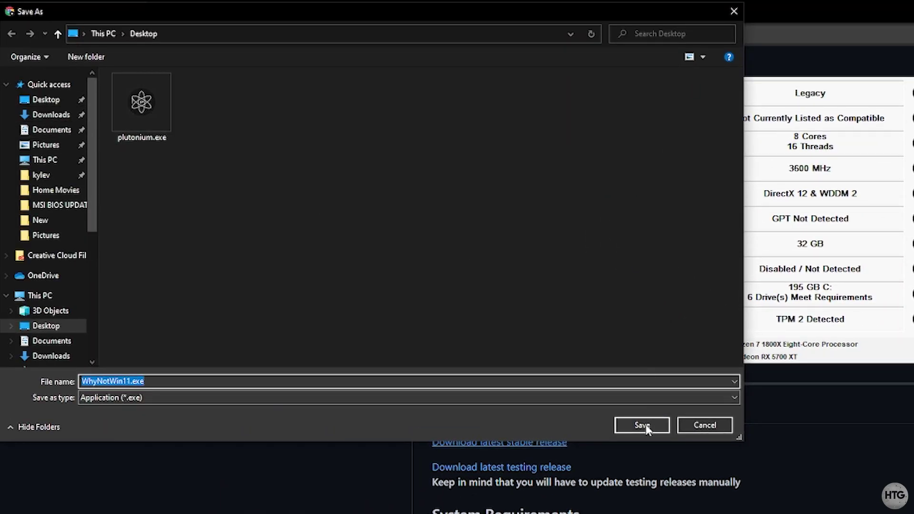
click(643, 425)
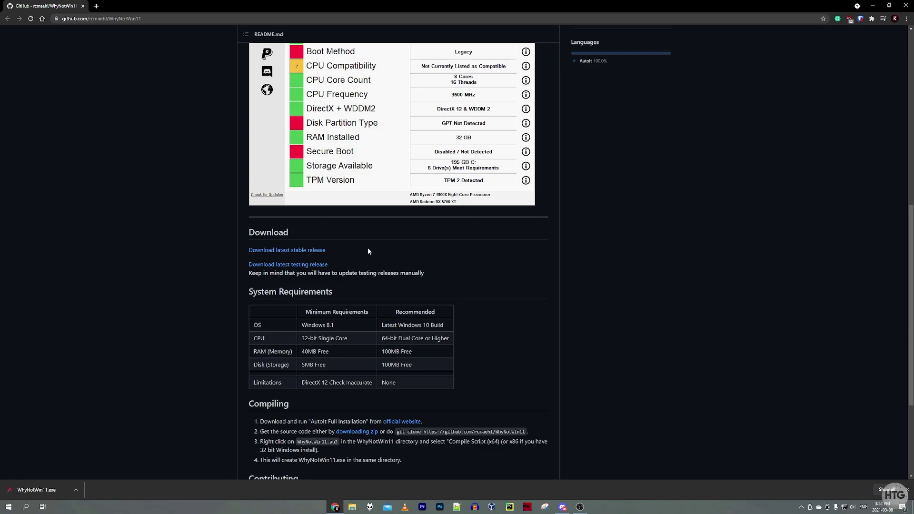
Step: Run WhyNotWin11.exe from the download bar and review results showing TPM as Missing / Disabled
click(34, 490)
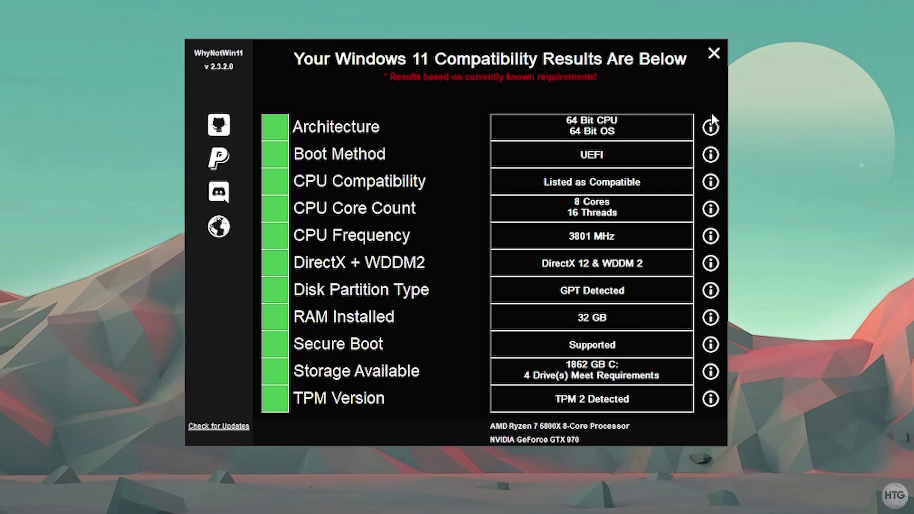
mouse_move(716, 135)
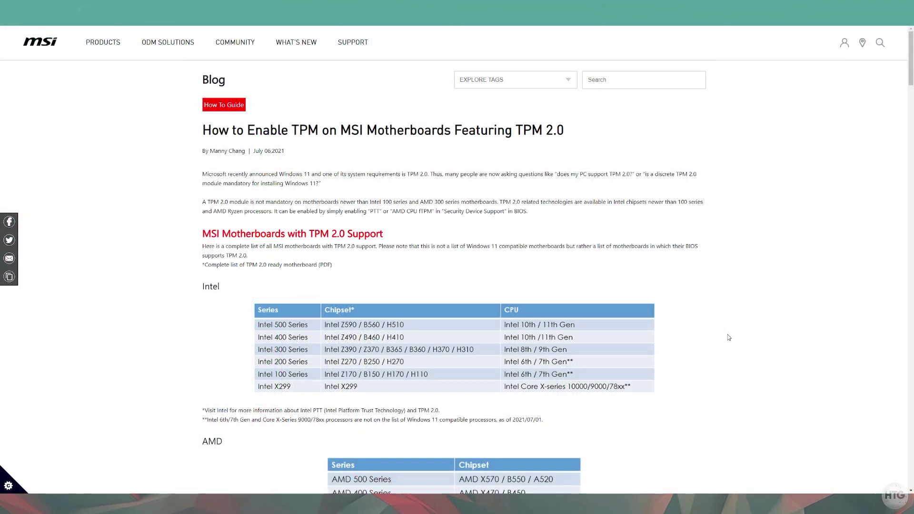
Step: Scroll the MSI blog to the 'How to Enable TPM in BIOS' section and its Click BIOS 5 screenshots
scroll(728, 337, down, 5)
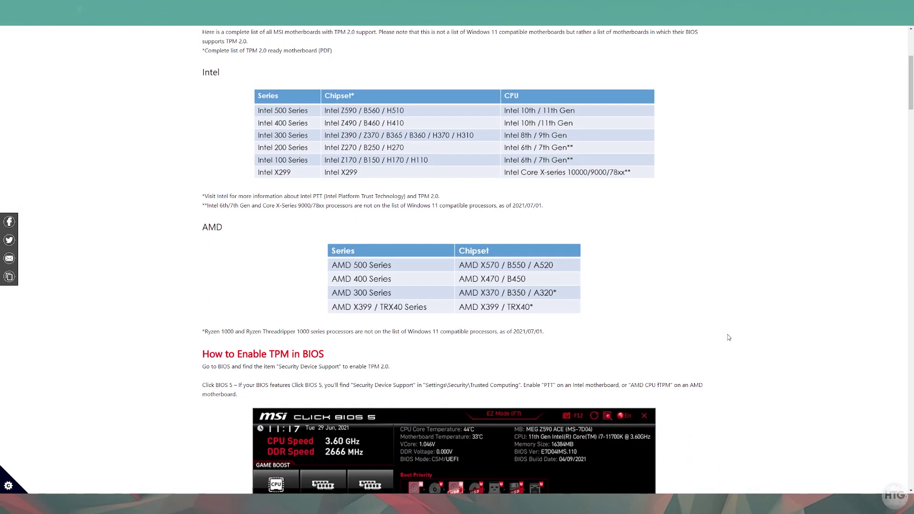
scroll(729, 337, down, 6)
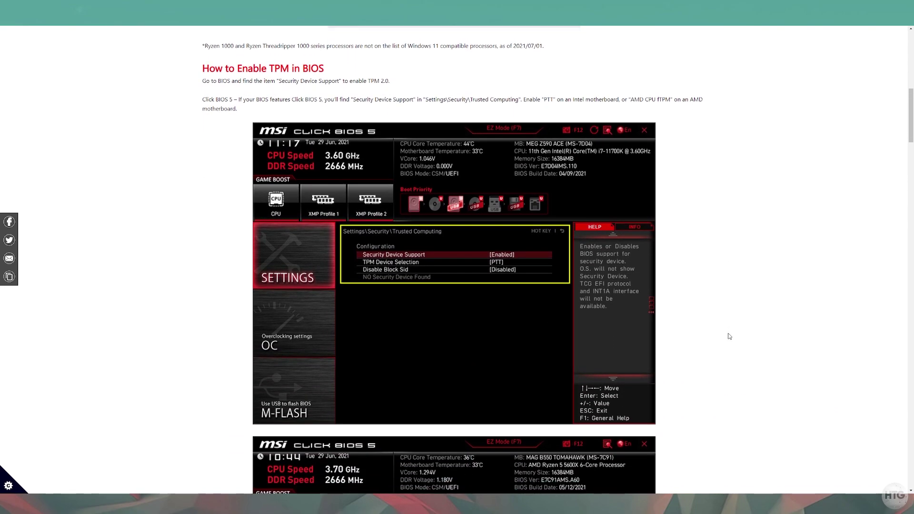
scroll(729, 337, down, 2)
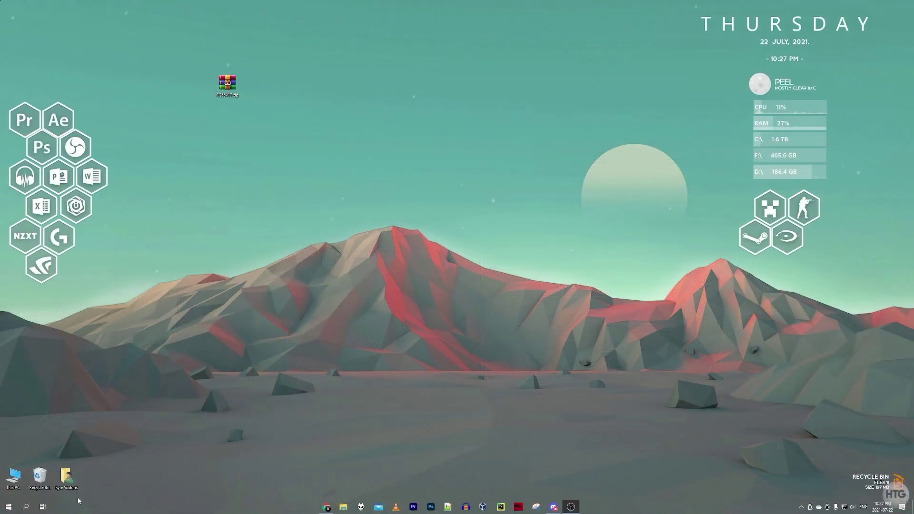
Step: Restart Windows, enter MSI Click BIOS 5 with Del during boot, and open Settings
click(8, 507)
click(9, 491)
click(56, 472)
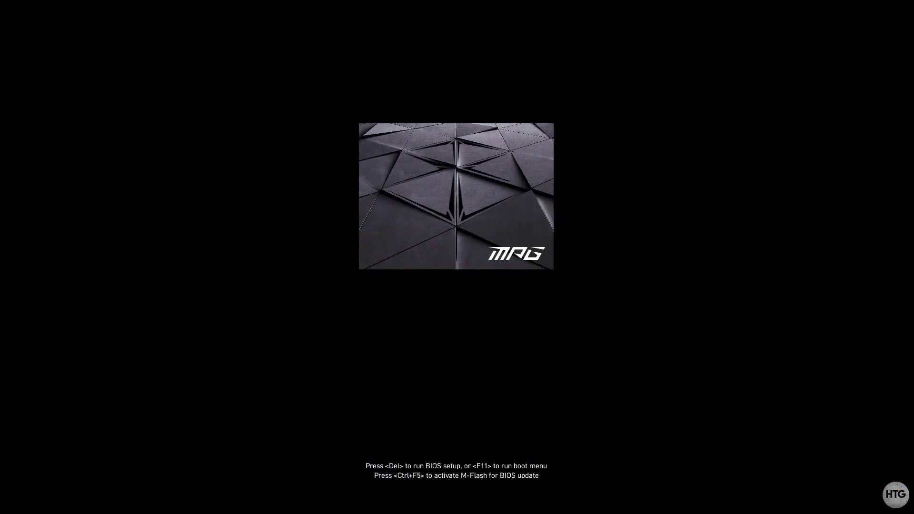
key(Delete)
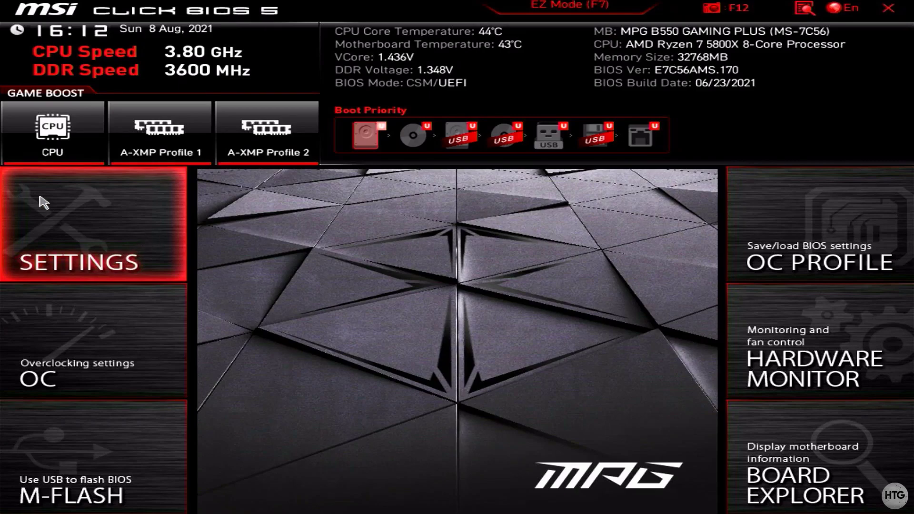
click(44, 203)
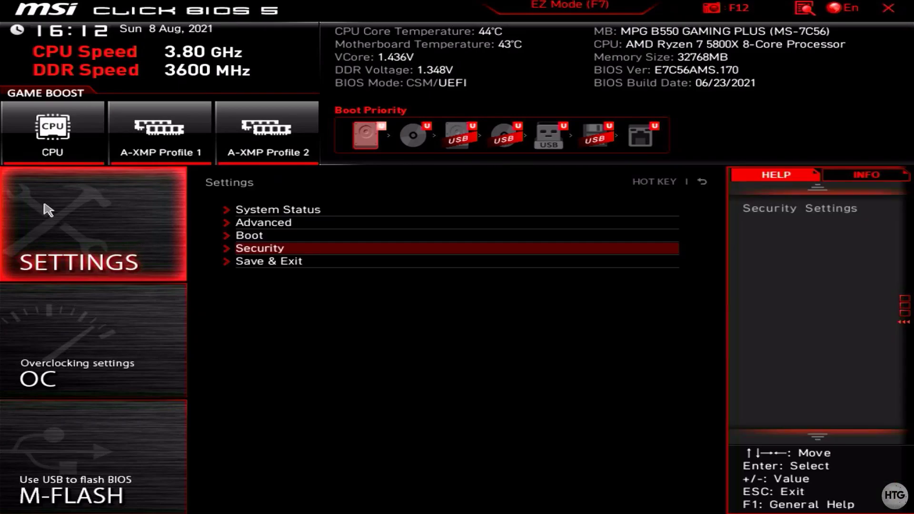
Step: Under Security > Trusted Computing, set Security Device Support to Enable and fTPM switch to AMD CPU fTPM
click(247, 251)
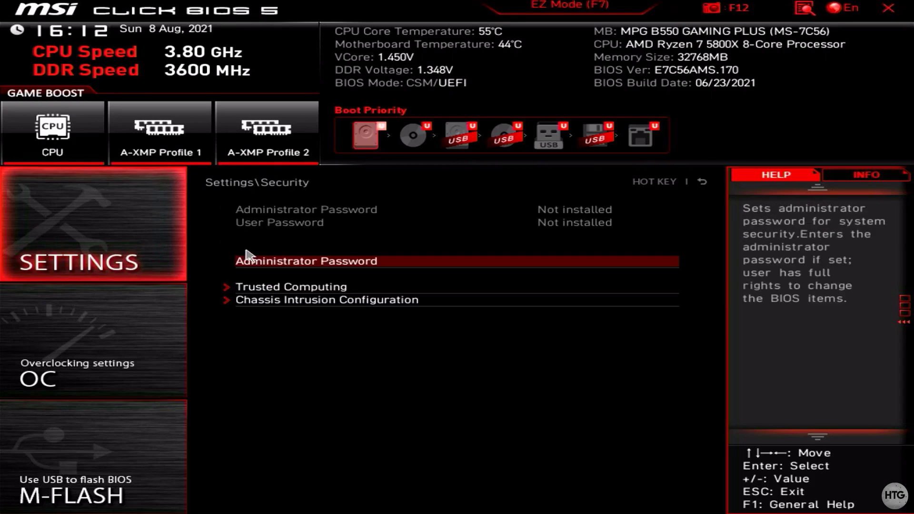
click(254, 290)
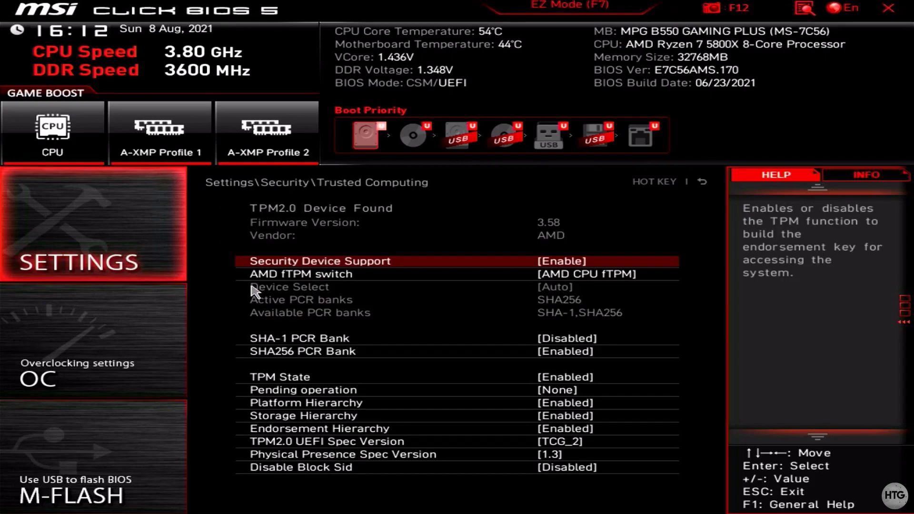
click(431, 261)
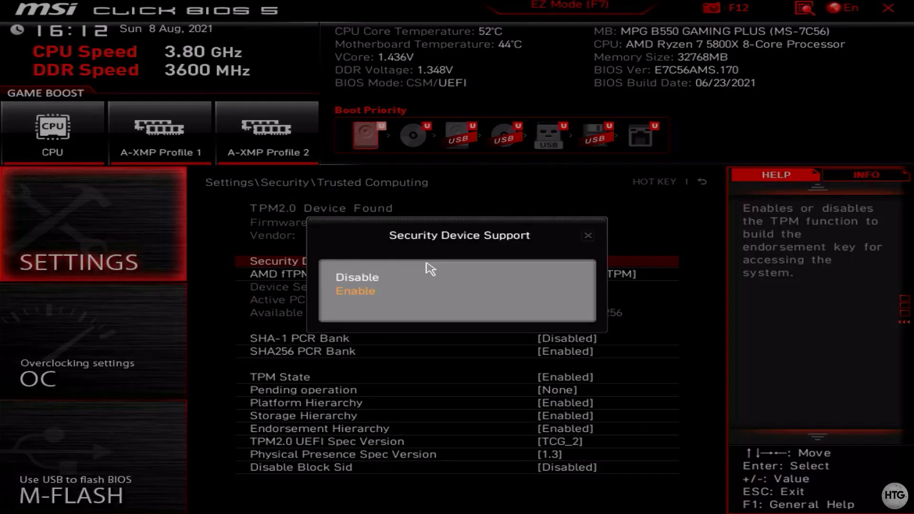
click(360, 298)
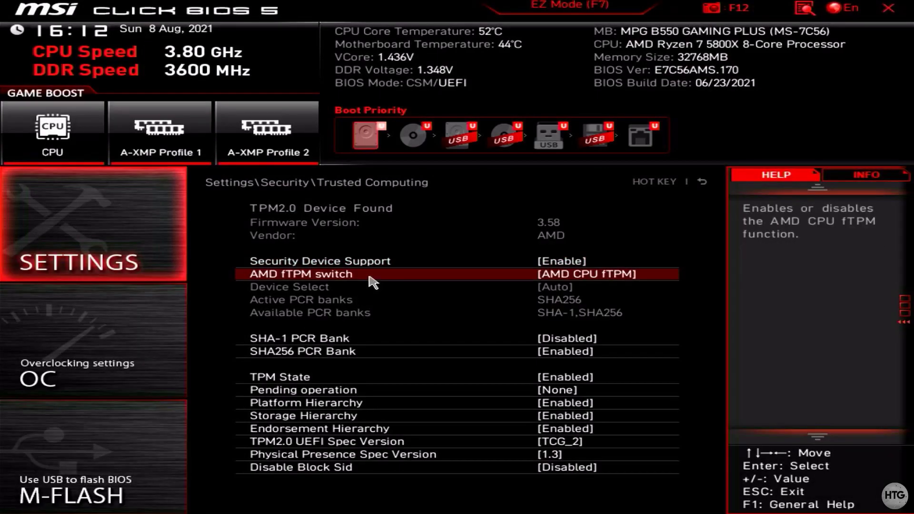
click(368, 275)
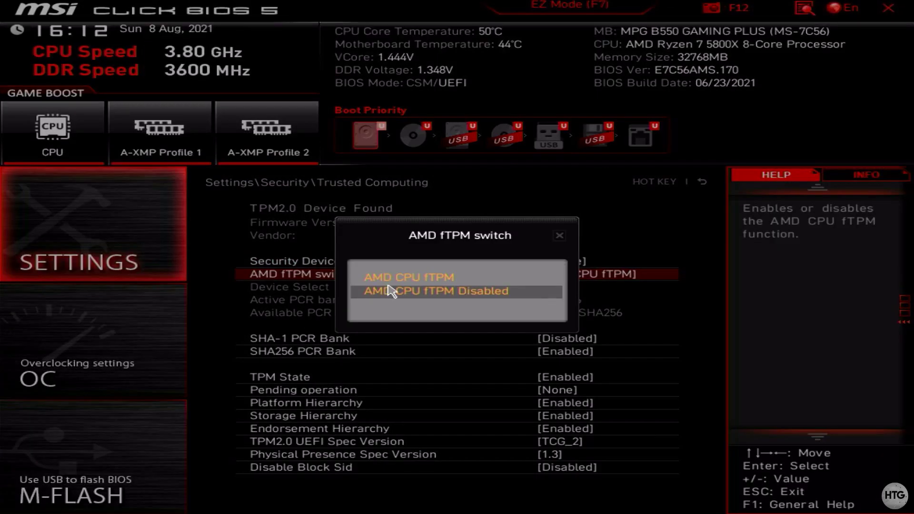
click(385, 281)
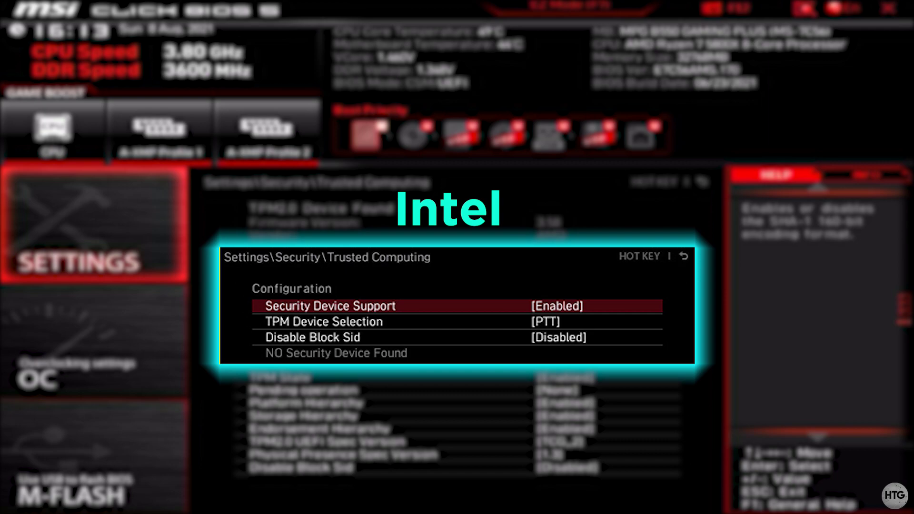
Step: Save the BIOS changes and reboot via Save & Exit
key(Escape)
key(Escape)
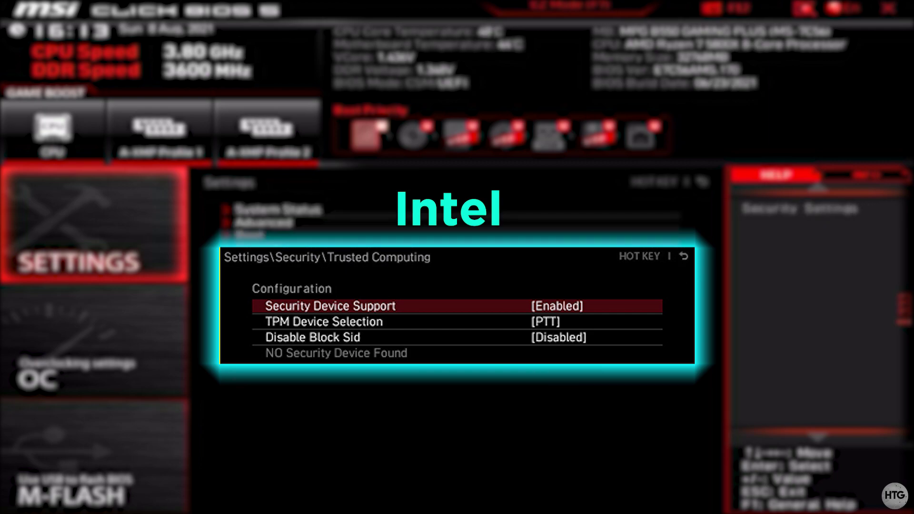
key(Down)
key(Return)
key(Down)
key(Down)
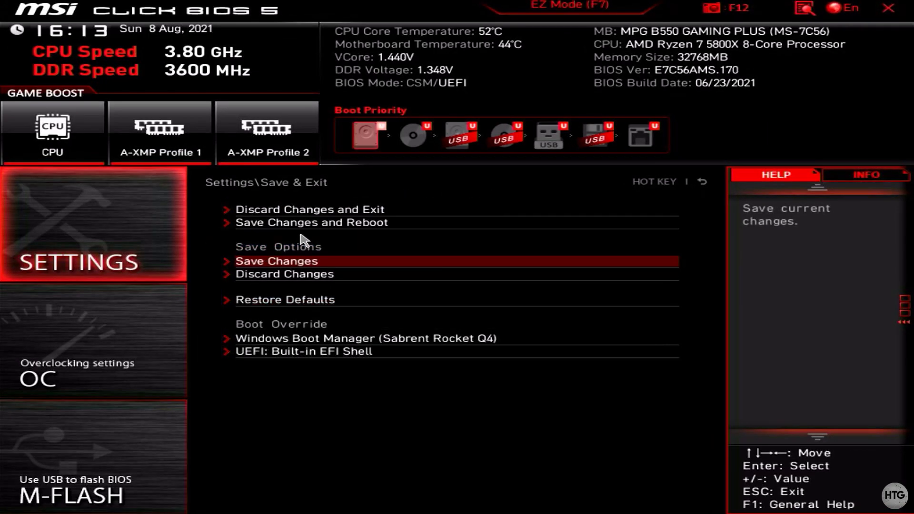
click(301, 225)
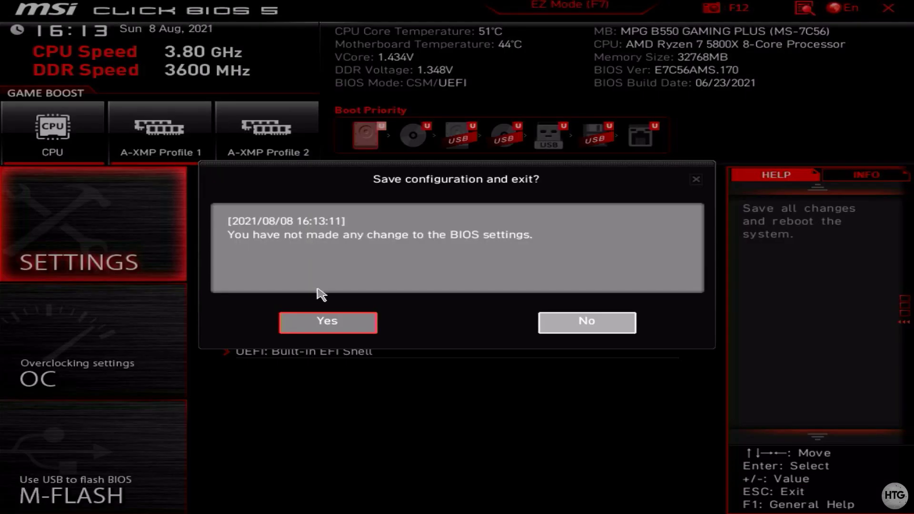
click(321, 323)
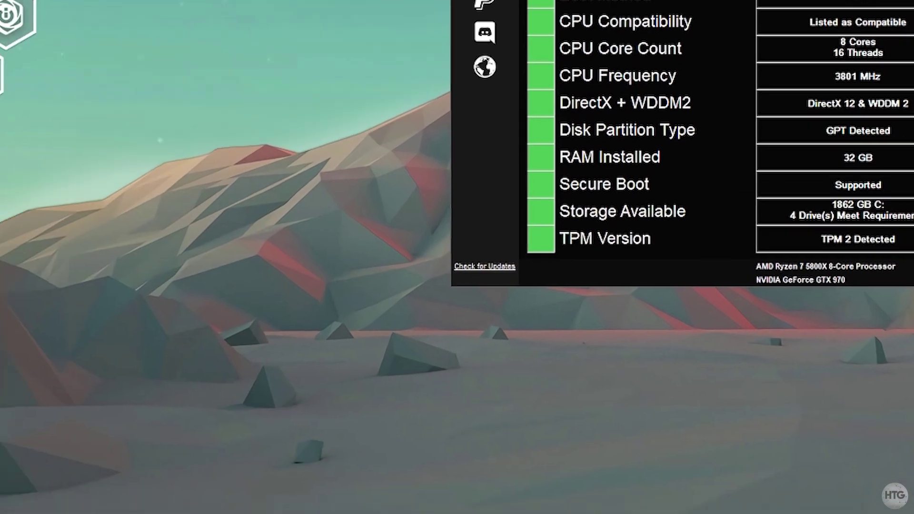
Step: Verify WhyNotWin11 shows every check green, including TPM 2 Detected, then bring up Start
click(16, 502)
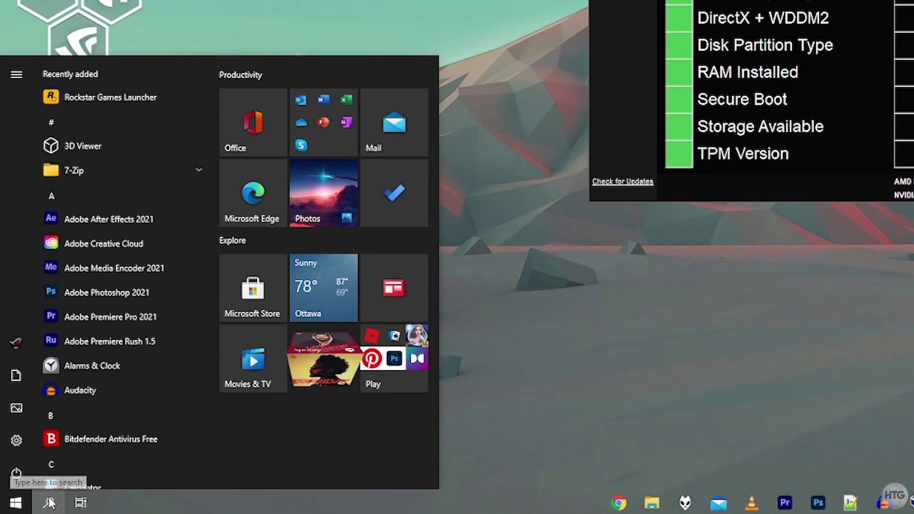
Step: Run tpm.msc to confirm the AMD TPM 2.0 is ready for use
text(tpm.msc)
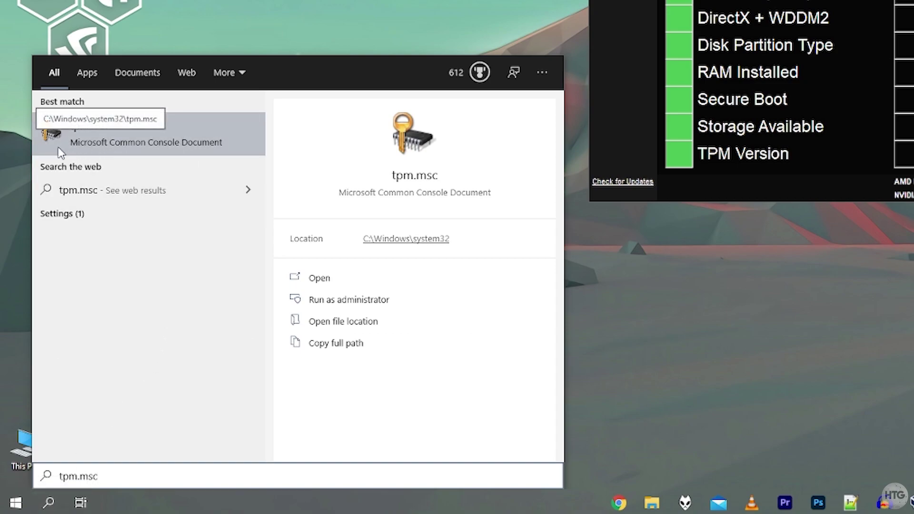
click(251, 142)
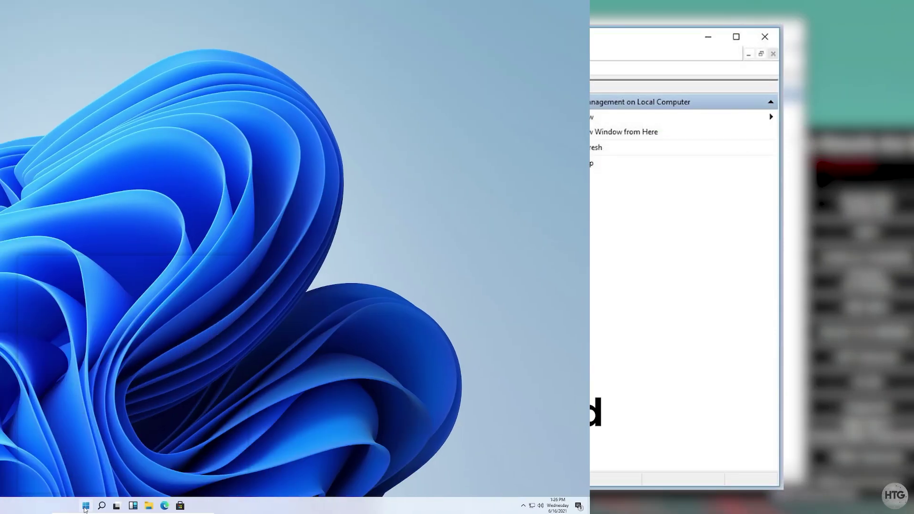
click(410, 506)
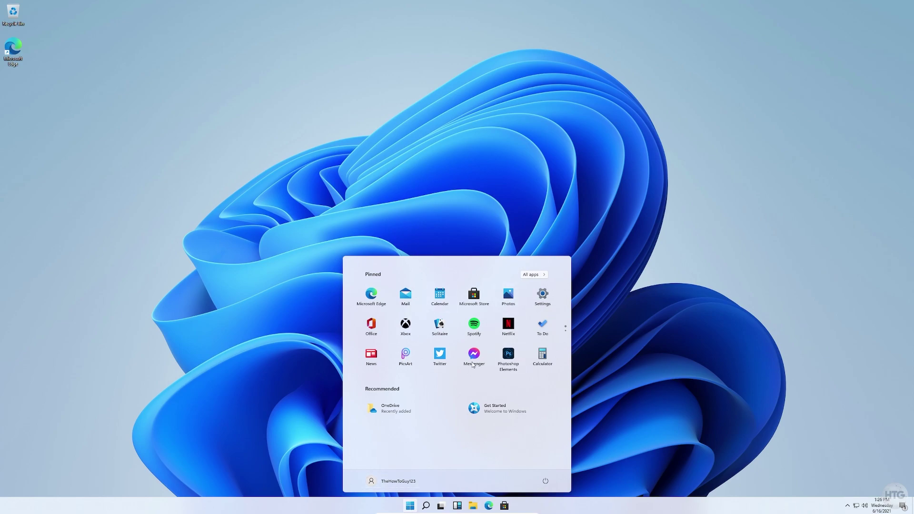
Step: Dismiss the Start menu and launch File Explorer from the taskbar to show Quick access
click(411, 507)
click(412, 508)
click(410, 506)
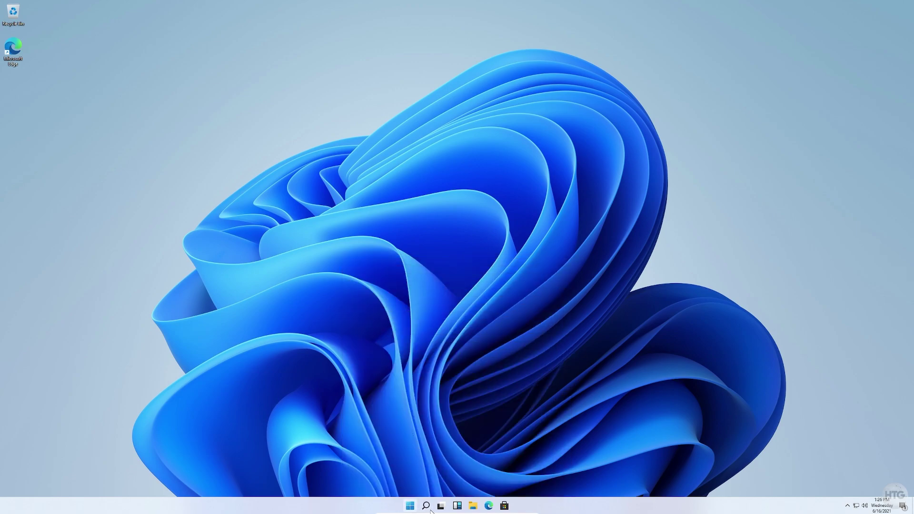
click(408, 508)
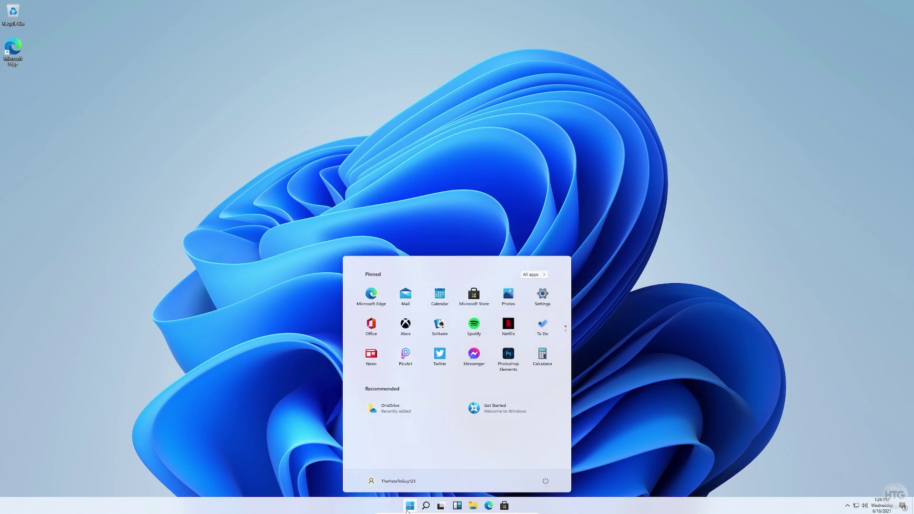
click(408, 509)
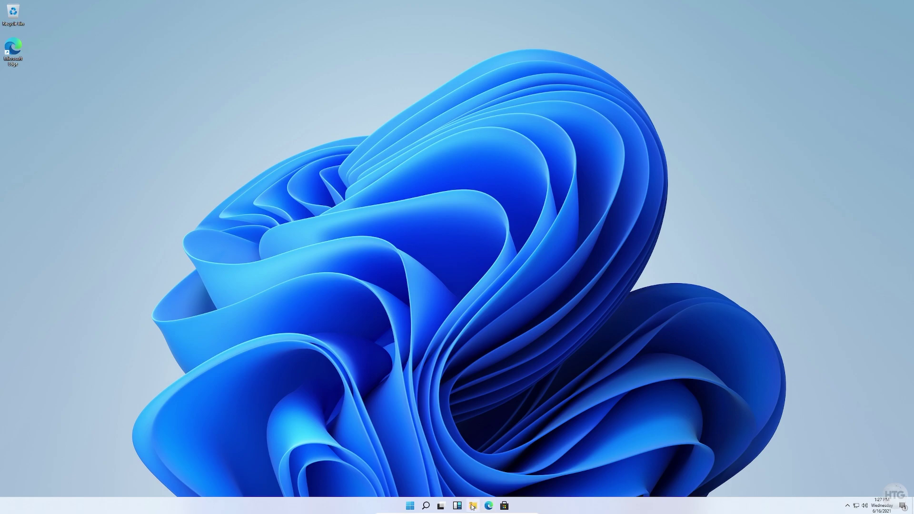
click(472, 507)
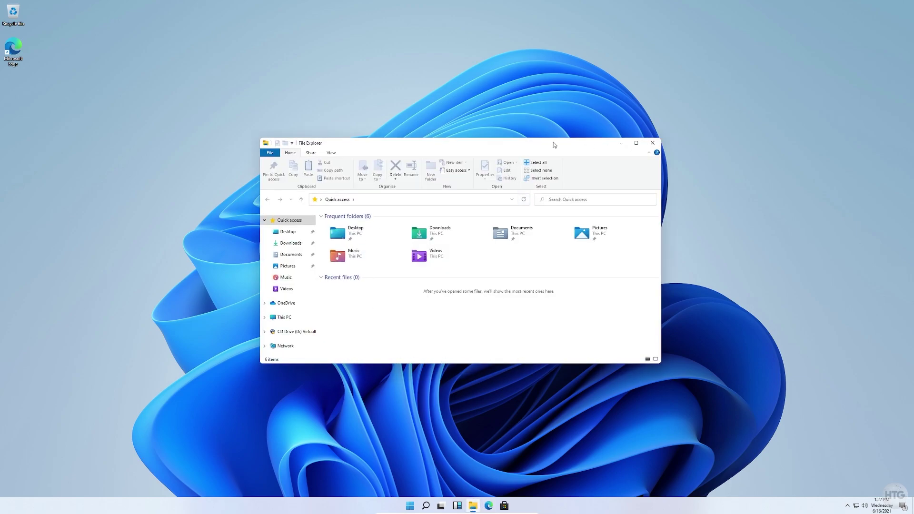